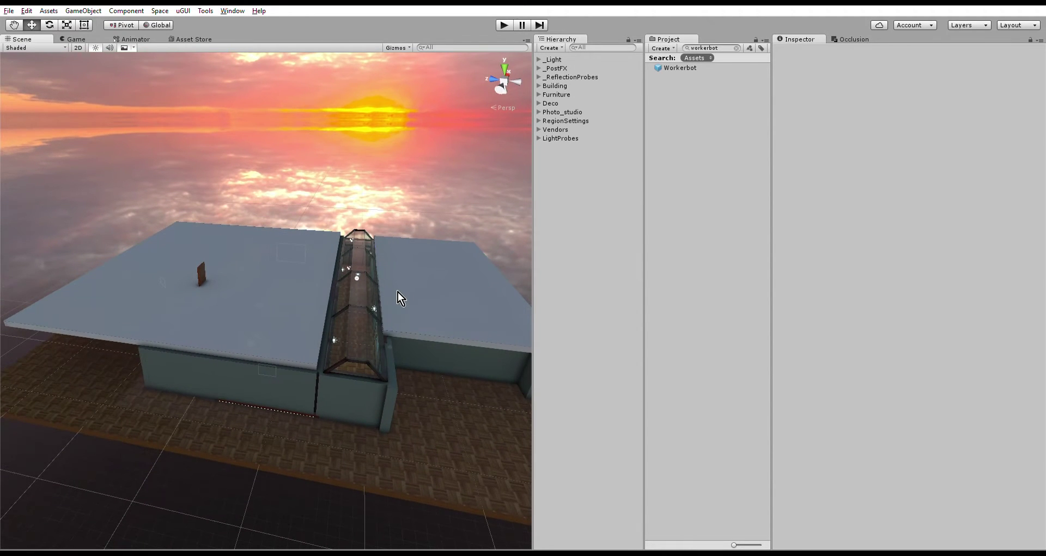
Step: Dolly Unity's view through the roof and orbit inside the shop, then turn the Sine Space avatar right
{"action": "scroll", "coordinate": [398, 292], "scroll_direction": "up", "scroll_amount": 2}
{"action": "scroll", "coordinate": [398, 291], "scroll_direction": "up", "scroll_amount": 2}
{"action": "scroll", "coordinate": [397, 292], "scroll_direction": "up", "scroll_amount": 2}
{"action": "scroll", "coordinate": [398, 292], "scroll_direction": "up", "scroll_amount": 2}
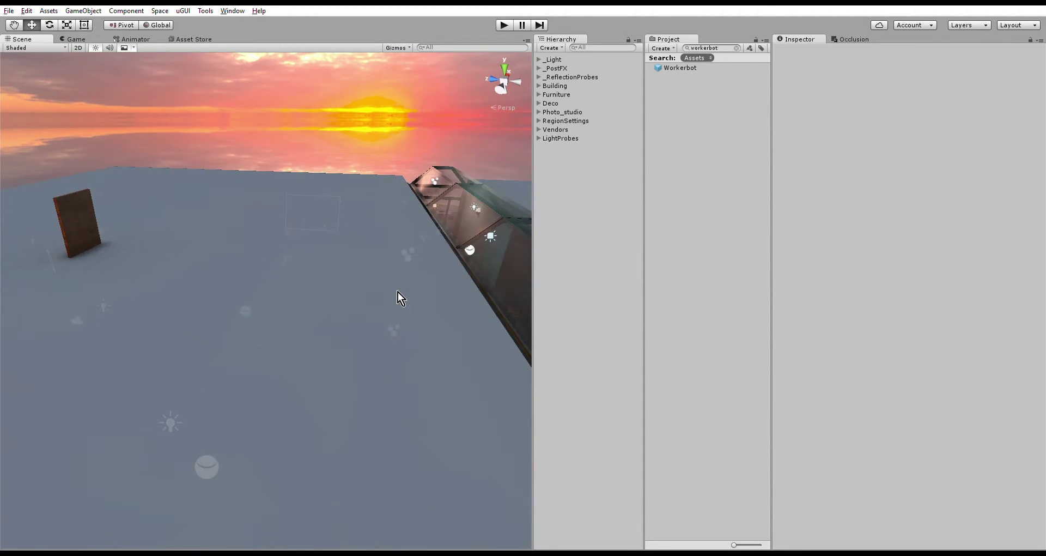
{"action": "scroll", "coordinate": [398, 292], "scroll_direction": "up", "scroll_amount": 2}
{"action": "scroll", "coordinate": [397, 292], "scroll_direction": "up", "scroll_amount": 2}
{"action": "scroll", "coordinate": [398, 292], "scroll_direction": "up", "scroll_amount": 3}
{"action": "scroll", "coordinate": [397, 292], "scroll_direction": "up", "scroll_amount": 2}
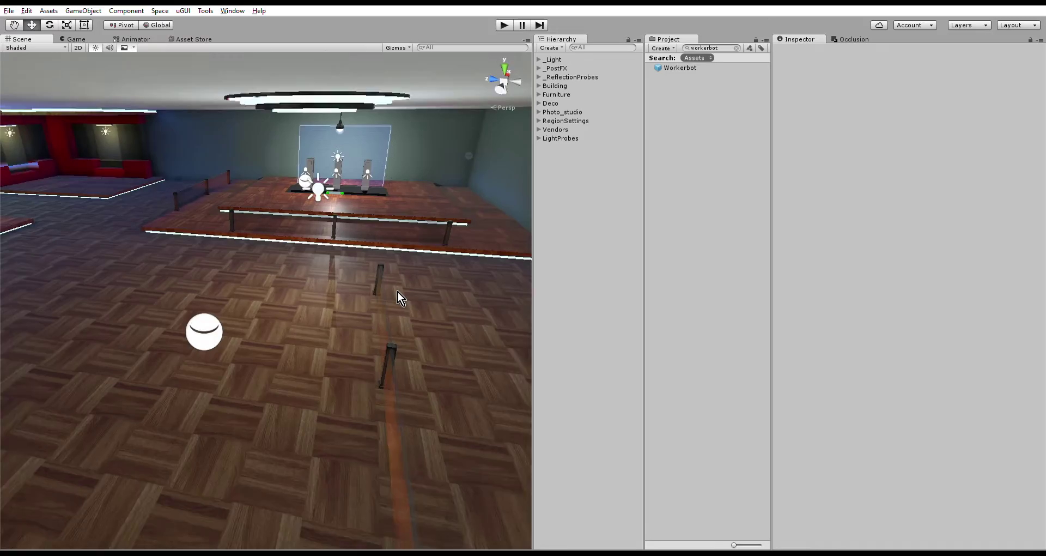
{"action": "scroll", "coordinate": [397, 292], "scroll_direction": "up", "scroll_amount": 2}
{"action": "mouse_move", "coordinate": [402, 297]}
{"action": "left_mouse_down", "text": "alt"}
{"action": "mouse_move", "coordinate": [376, 250]}
{"action": "mouse_move", "coordinate": [291, 269]}
{"action": "left_mouse_up", "text": "alt"}
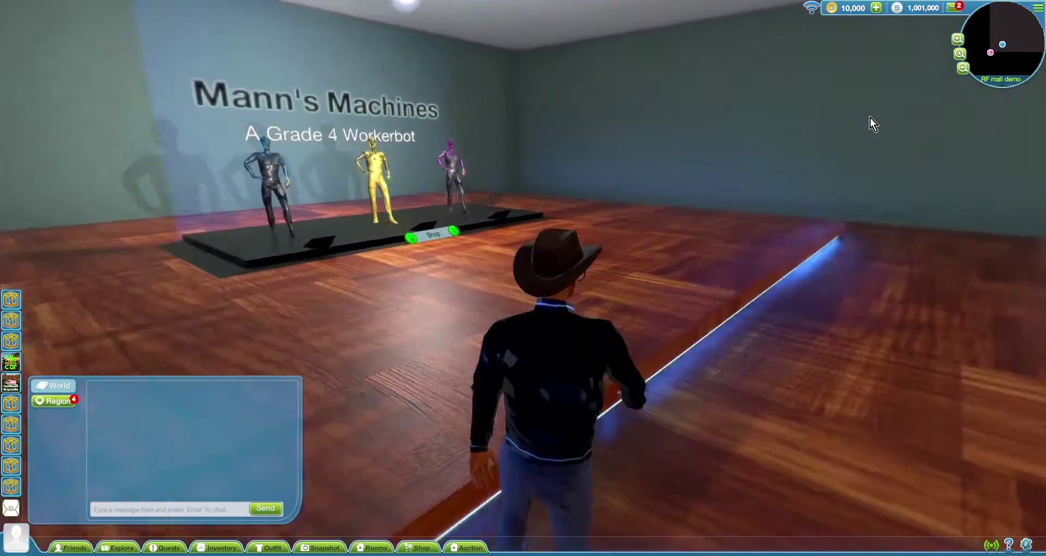
{"action": "key", "text": "Right"}
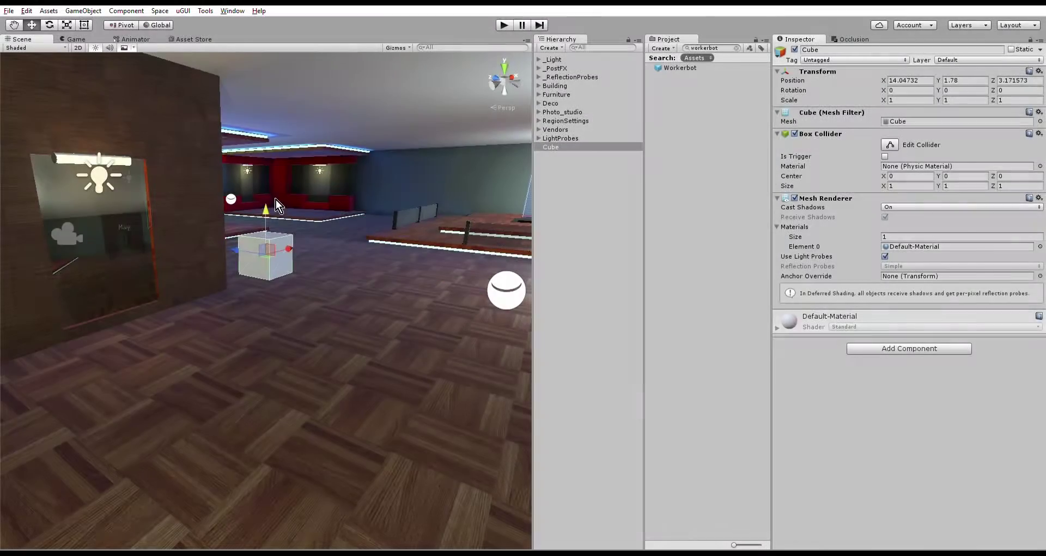
Step: Stretch a test cube about 3.5x along X, duplicate and offset it, then delete both cubes
{"action": "key", "text": "e"}
{"action": "key", "text": "r"}
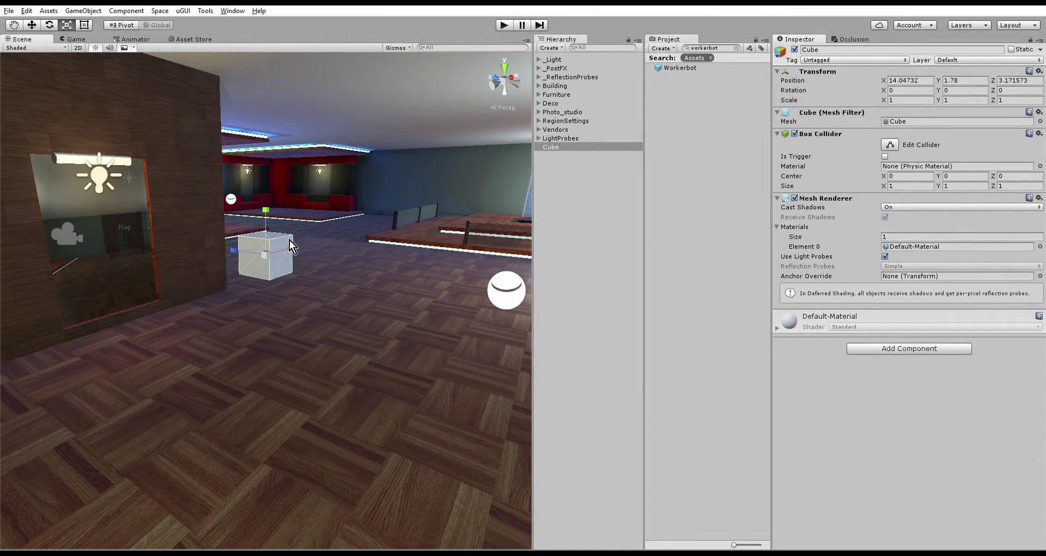
{"action": "left_click_drag", "start_coordinate": [289, 244], "coordinate": [358, 227]}
{"action": "key", "text": "q"}
{"action": "key", "text": "w"}
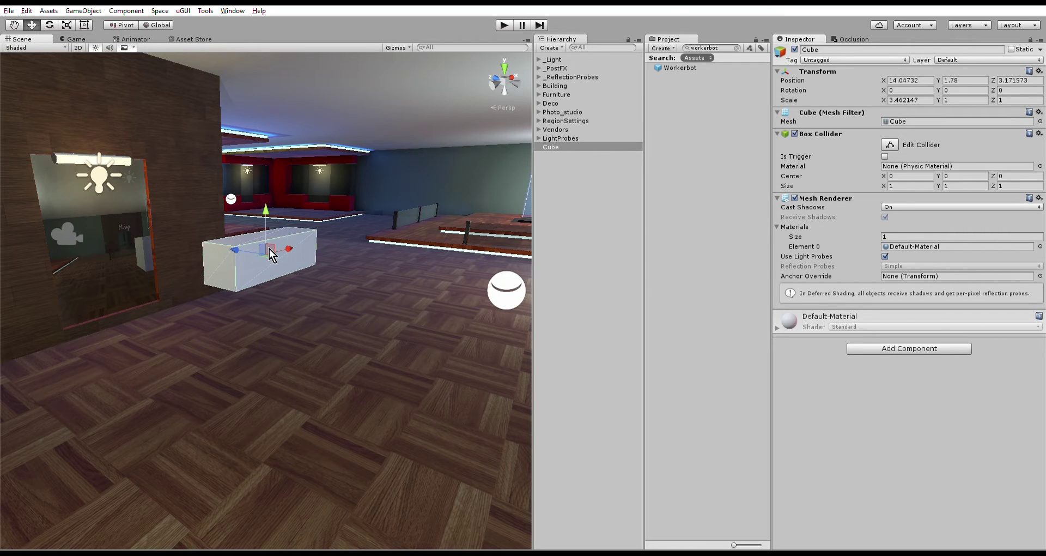
{"action": "left_click_drag", "start_coordinate": [235, 238], "coordinate": [302, 300]}
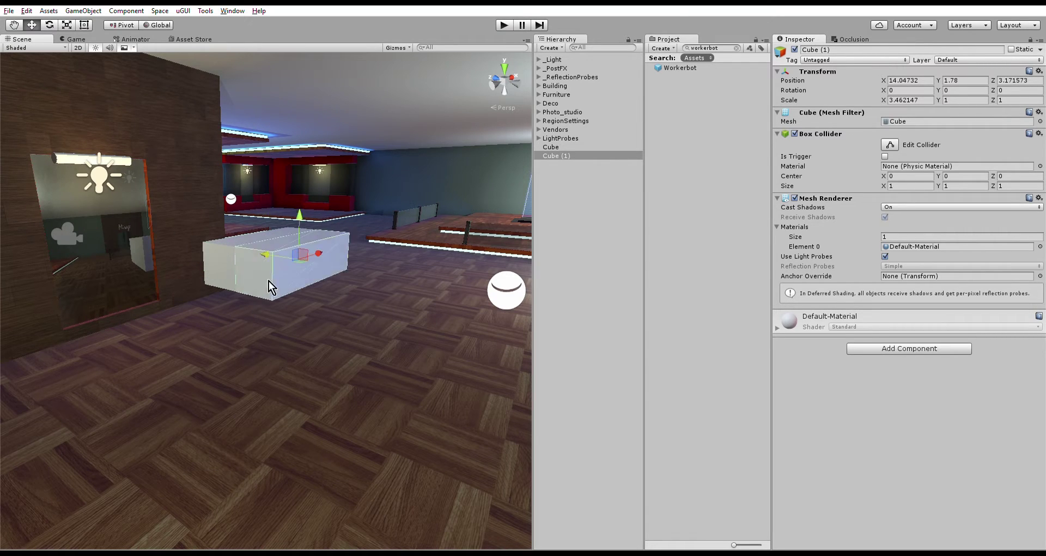
{"action": "left_click", "coordinate": [263, 254], "text": "shift"}
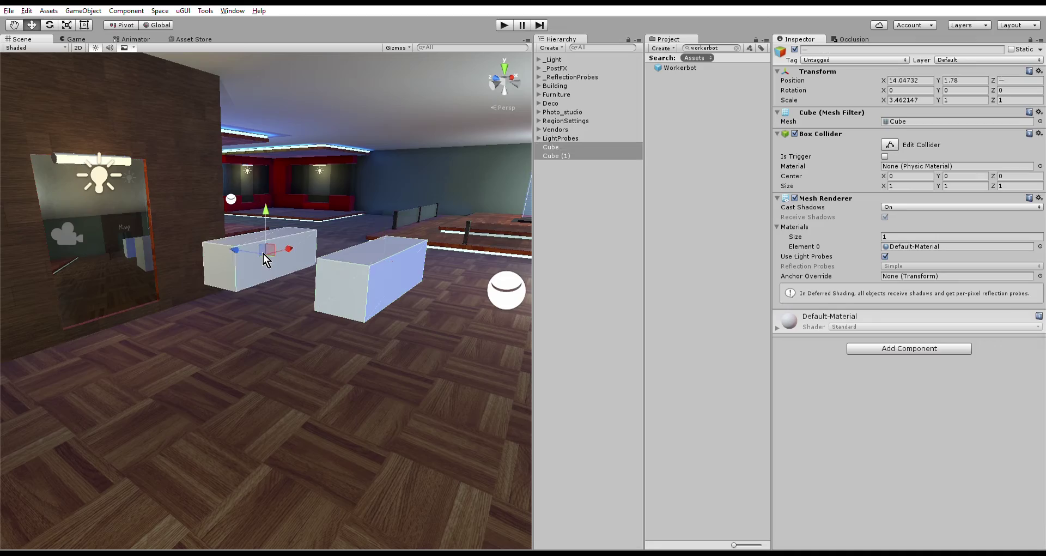
{"action": "key", "text": "Delete"}
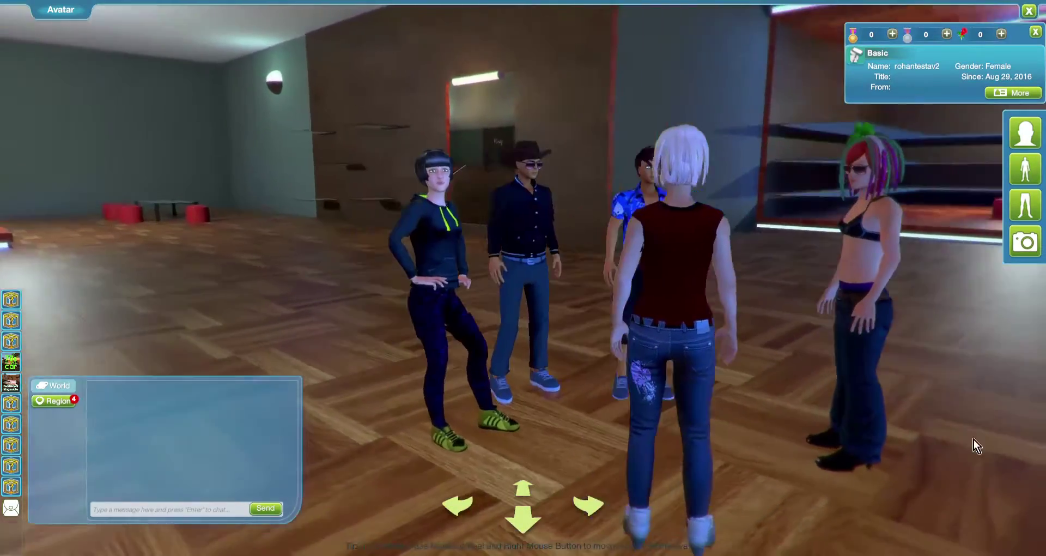
Step: Swing the Sine Space view around the avatars, then zoom Unity out and orbit the whole building
{"action": "left_click_drag", "start_coordinate": [973, 439], "coordinate": [1044, 449]}
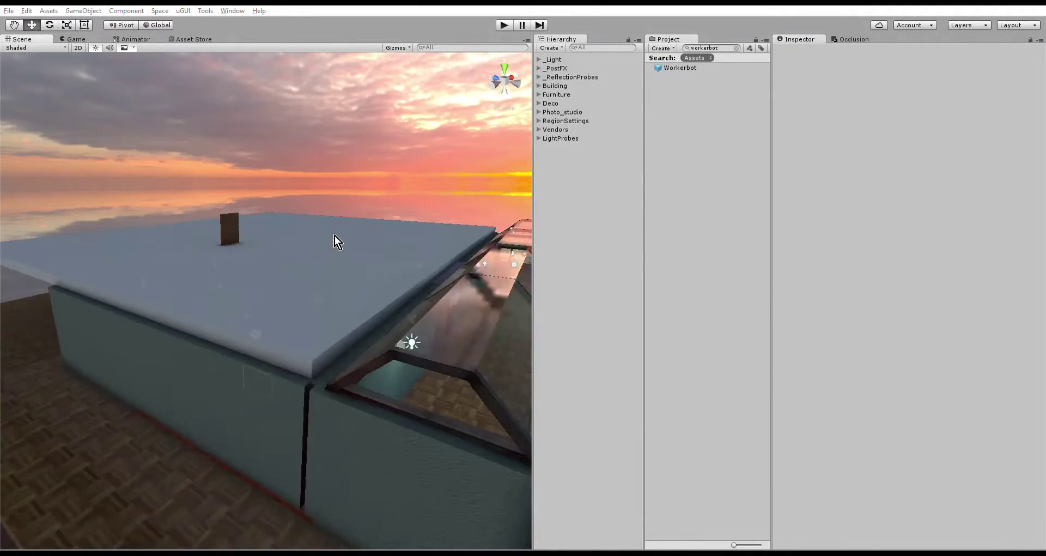
{"action": "scroll", "coordinate": [334, 236], "scroll_direction": "down", "scroll_amount": 4}
{"action": "scroll", "coordinate": [334, 235], "scroll_direction": "down", "scroll_amount": 4}
{"action": "scroll", "coordinate": [335, 235], "scroll_direction": "down", "scroll_amount": 2}
{"action": "scroll", "coordinate": [334, 236], "scroll_direction": "down", "scroll_amount": 1}
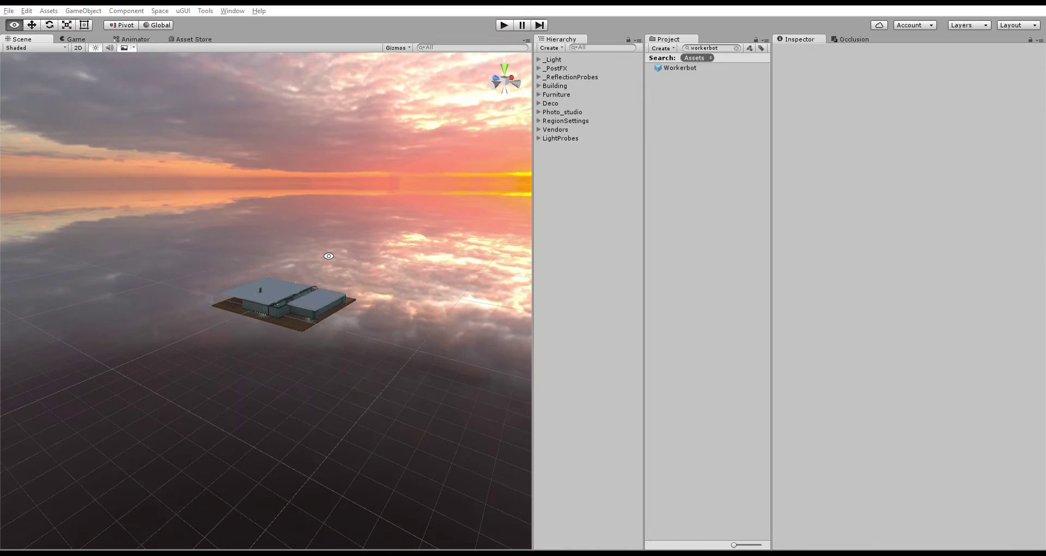
{"action": "mouse_move", "coordinate": [329, 256]}
{"action": "left_mouse_down", "text": "alt"}
{"action": "mouse_move", "coordinate": [479, 152]}
{"action": "mouse_move", "coordinate": [434, 256]}
{"action": "mouse_move", "coordinate": [369, 341]}
{"action": "mouse_move", "coordinate": [335, 344]}
{"action": "left_mouse_up", "text": "alt"}
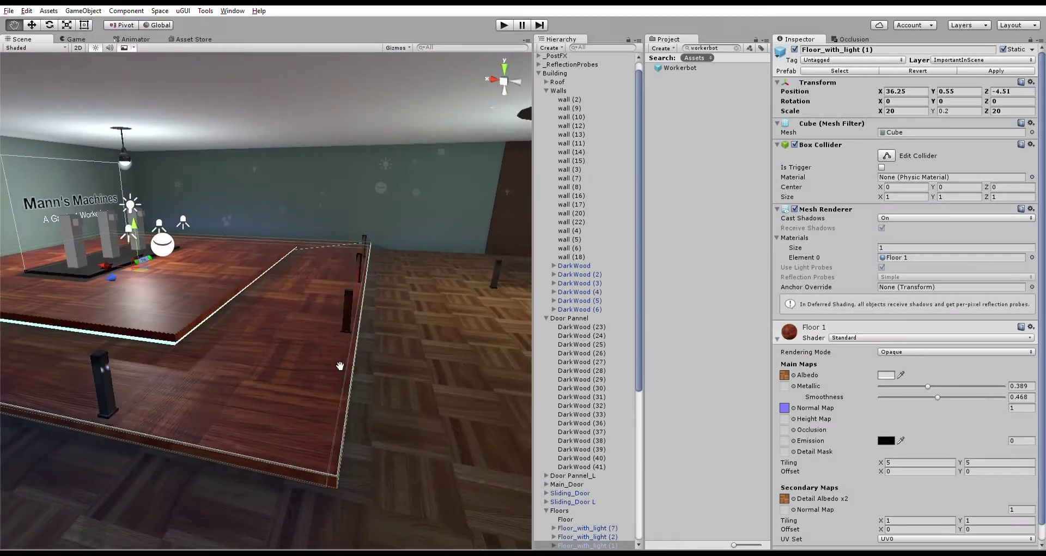
Step: Pan across the stage floor, inspect one of the room's walls, and fly toward the stage
{"action": "left_click_drag", "start_coordinate": [319, 386], "coordinate": [324, 364]}
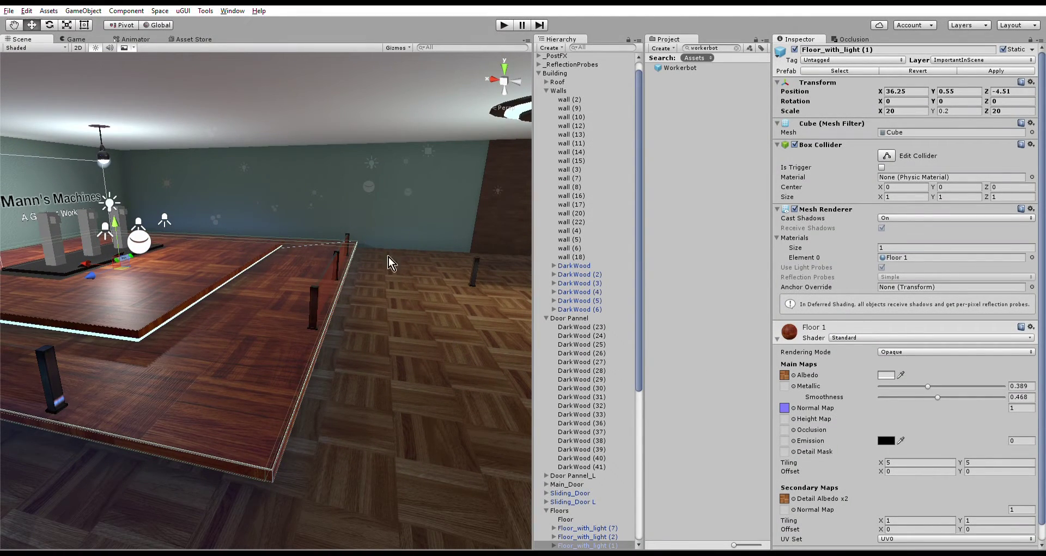
{"action": "left_click", "coordinate": [398, 203]}
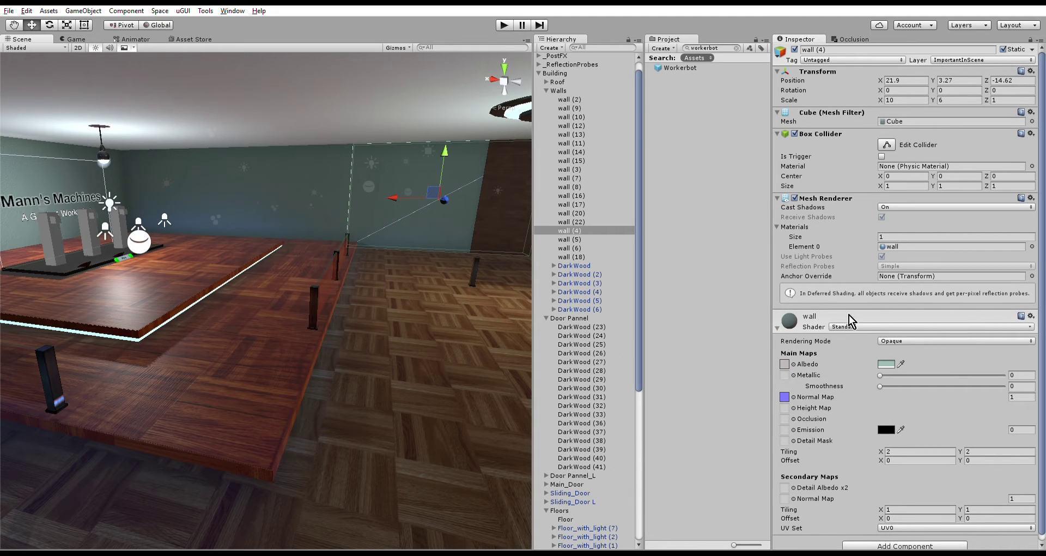
{"action": "right_click_drag", "start_coordinate": [463, 286], "coordinate": [129, 218]}
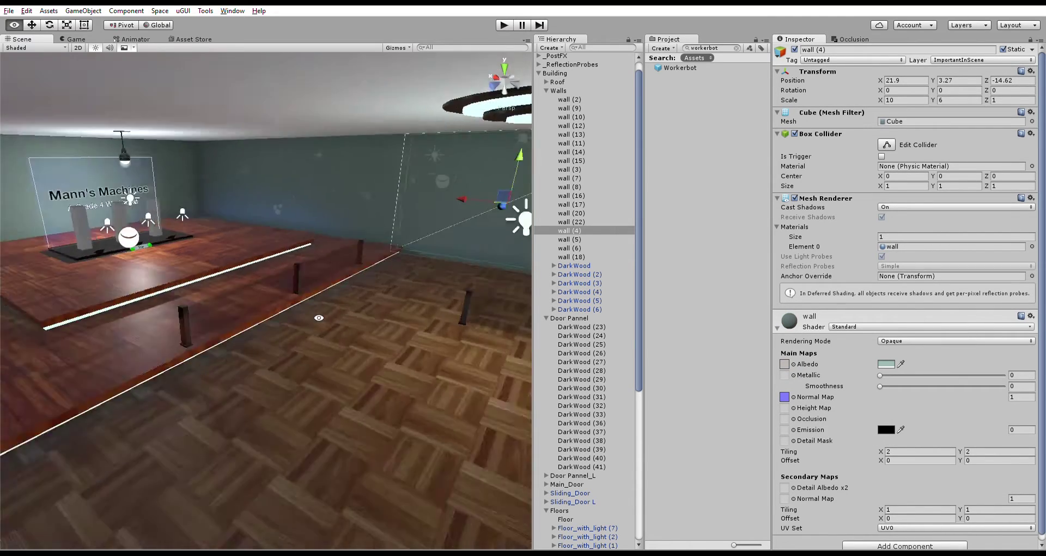
{"action": "middle_click_drag", "start_coordinate": [129, 219], "coordinate": [82, 199]}
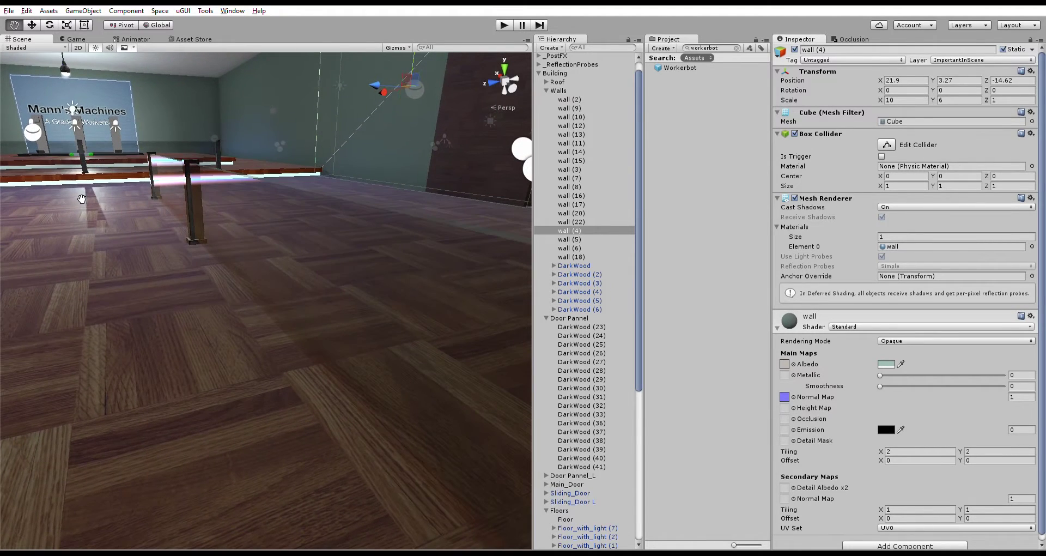
Step: Inspect a glass rail post and a raised Floor_with_light panel with its Floor 1 material
{"action": "left_click", "coordinate": [321, 296]}
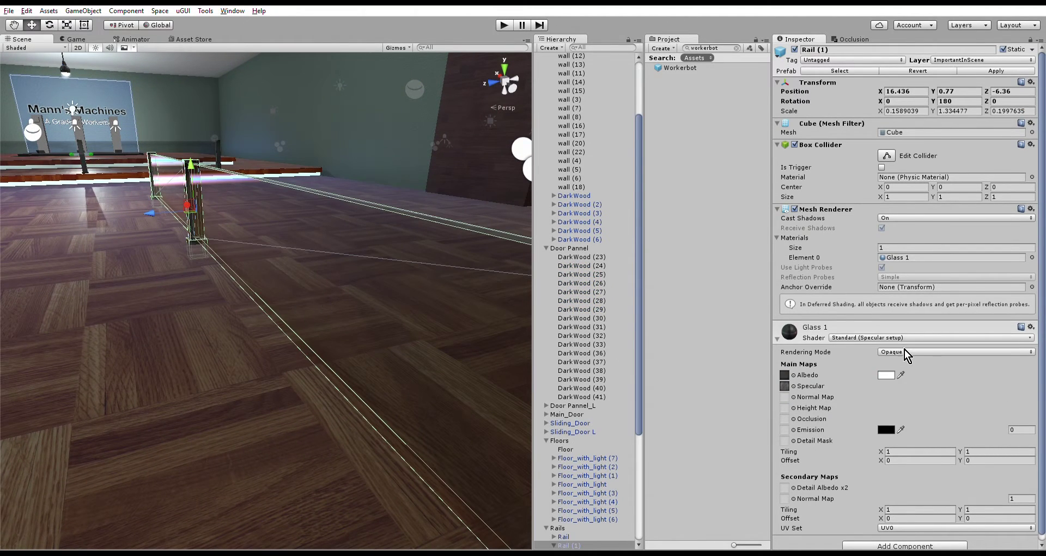
{"action": "left_click", "coordinate": [178, 280]}
{"action": "left_click_drag", "start_coordinate": [178, 280], "coordinate": [272, 376], "text": "alt"}
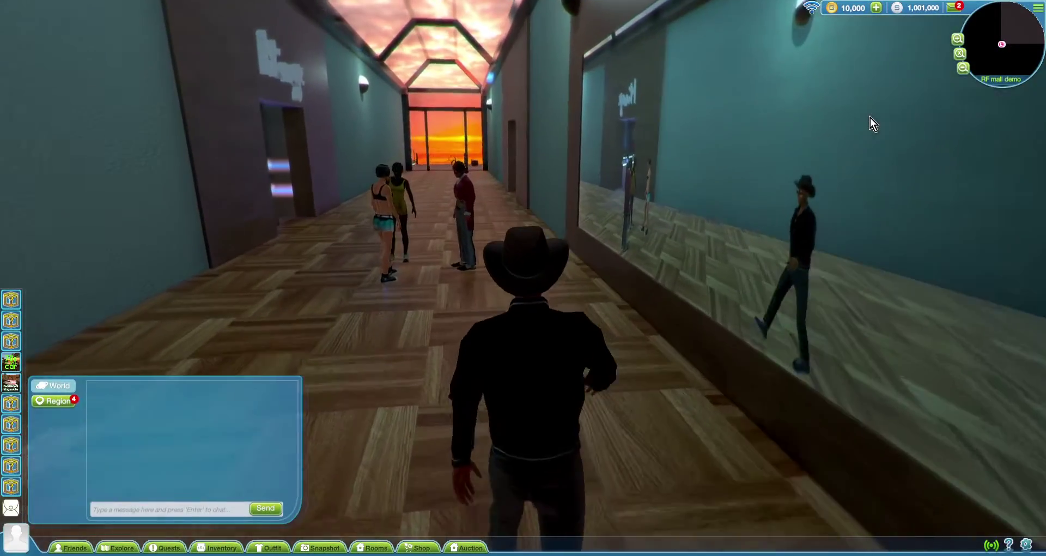
Step: Walk the Sine Space avatar down the hallway, turn left, and switch to an animated camera view
{"action": "key", "text": "w"}
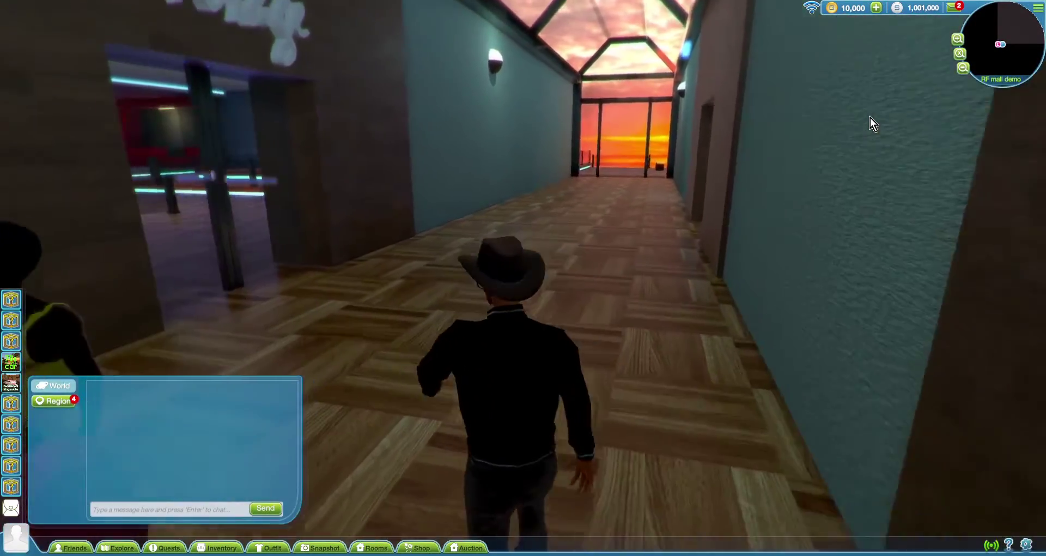
{"action": "key", "text": "a"}
{"action": "left_click", "coordinate": [13, 445]}
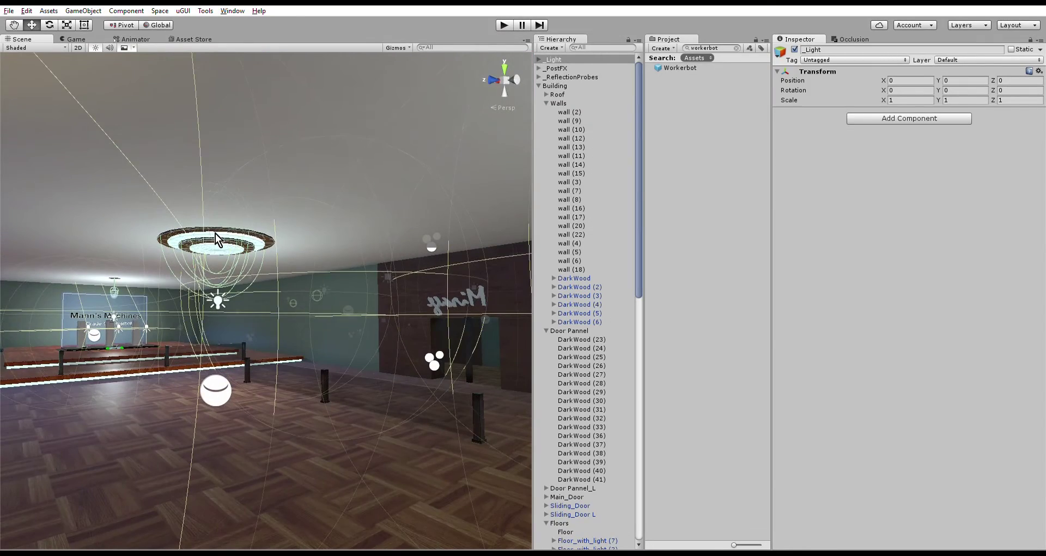
Step: Select the ring-shaped Light_circle ceiling light and zoom in on it
{"action": "left_click", "coordinate": [217, 237]}
{"action": "scroll", "coordinate": [218, 238], "scroll_direction": "up", "scroll_amount": 2}
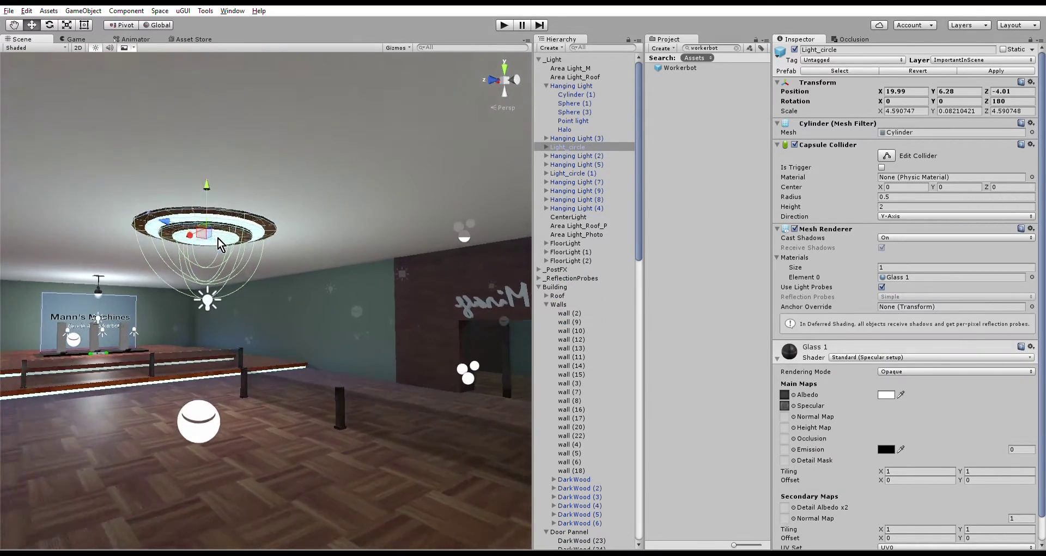
{"action": "scroll", "coordinate": [217, 234], "scroll_direction": "up", "scroll_amount": 3}
{"action": "scroll", "coordinate": [217, 229], "scroll_direction": "up", "scroll_amount": 3}
{"action": "scroll", "coordinate": [217, 228], "scroll_direction": "up", "scroll_amount": 2}
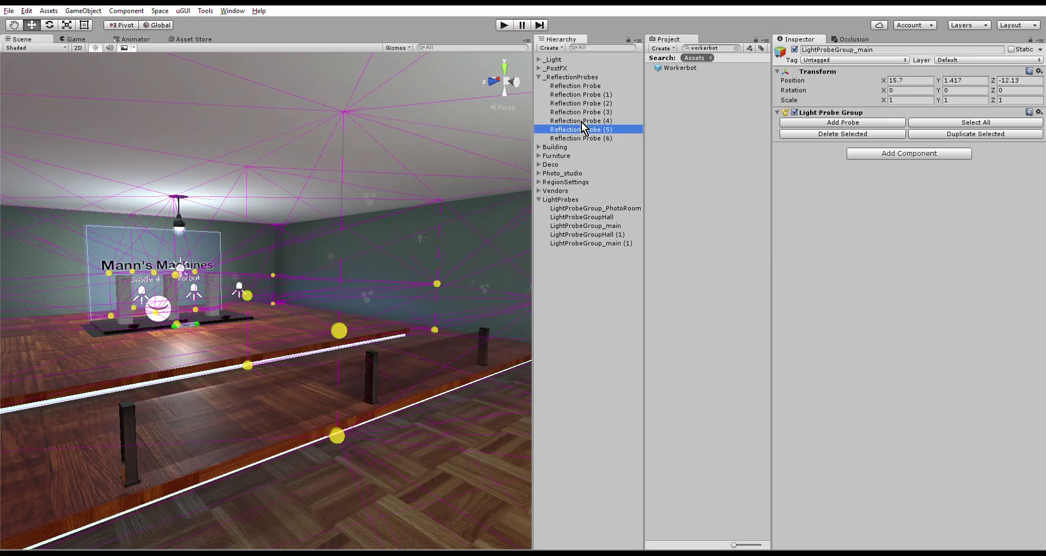
Step: Frame Reflection Probe (5) in the Scene view
{"action": "key", "text": "f"}
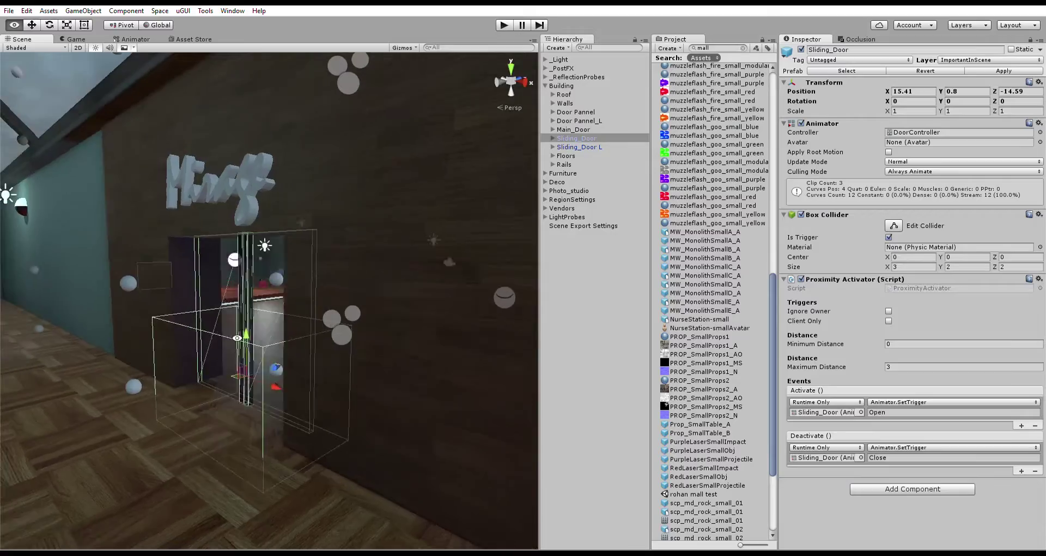
Step: Face the Mirage sliding door, then inspect a workerbot statue, the shop button and WorkBot_vendor
{"action": "right_click_drag", "start_coordinate": [257, 331], "coordinate": [407, 334]}
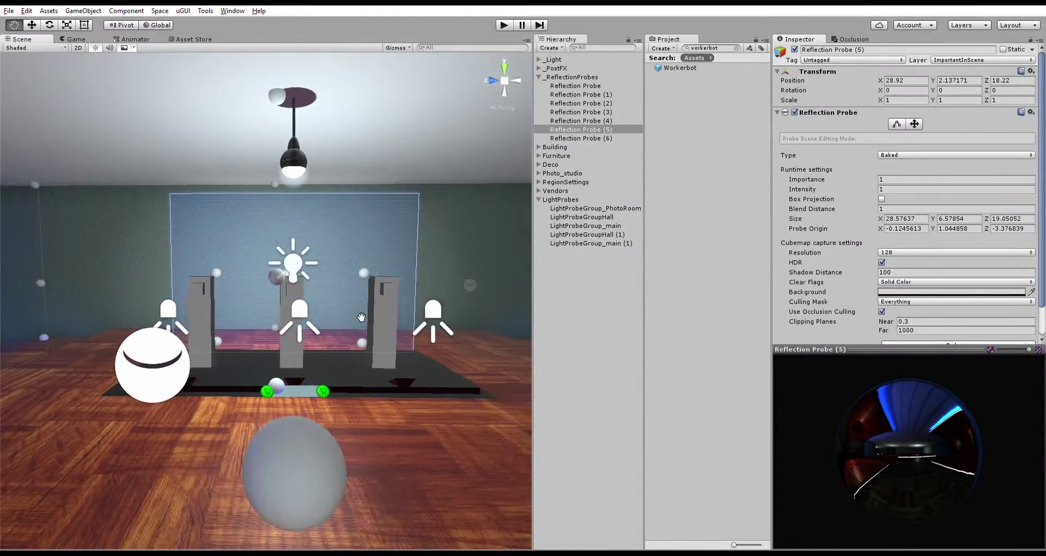
{"action": "left_click_drag", "start_coordinate": [361, 317], "coordinate": [327, 318]}
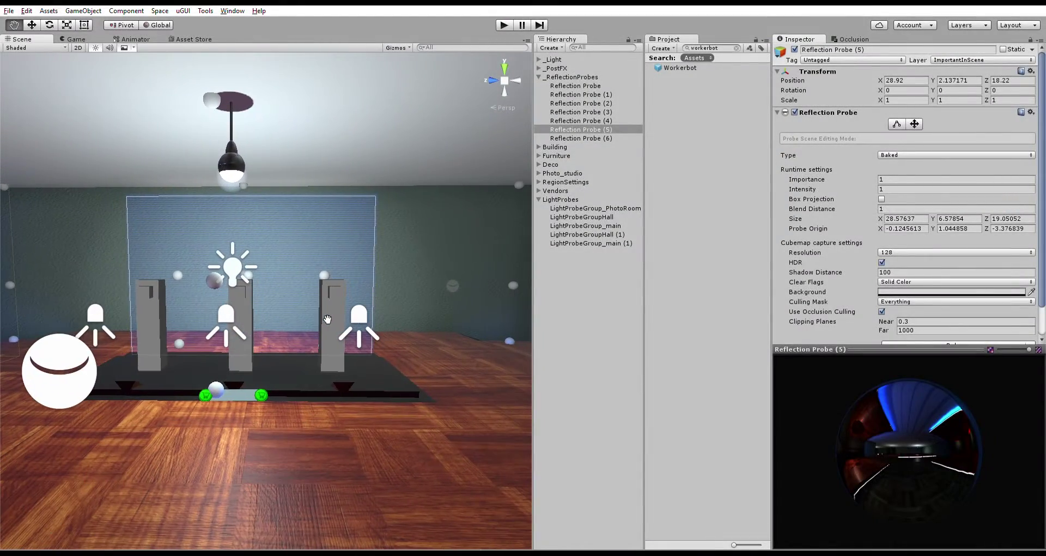
{"action": "left_click", "coordinate": [331, 353]}
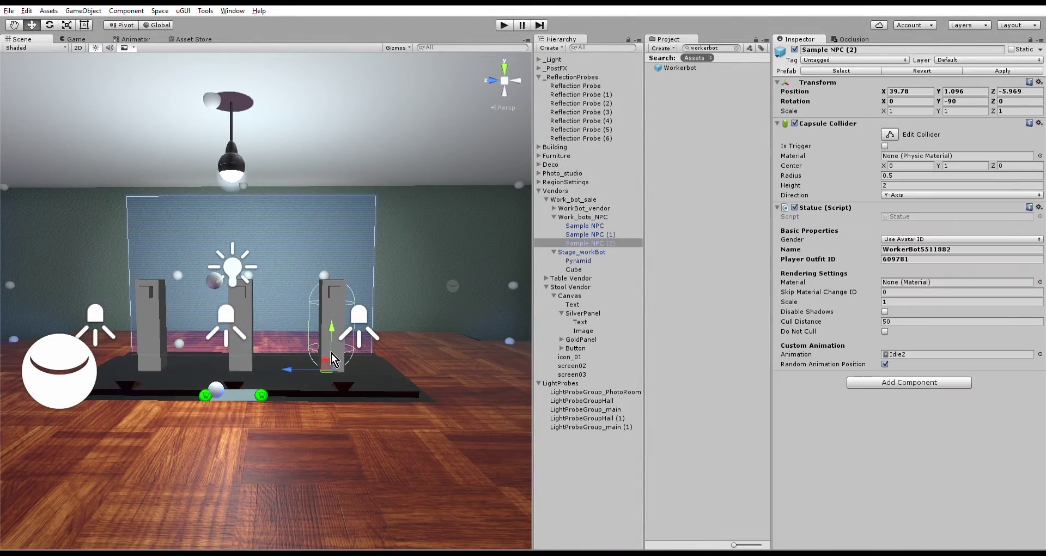
{"action": "left_click", "coordinate": [247, 389]}
{"action": "left_click", "coordinate": [583, 208]}
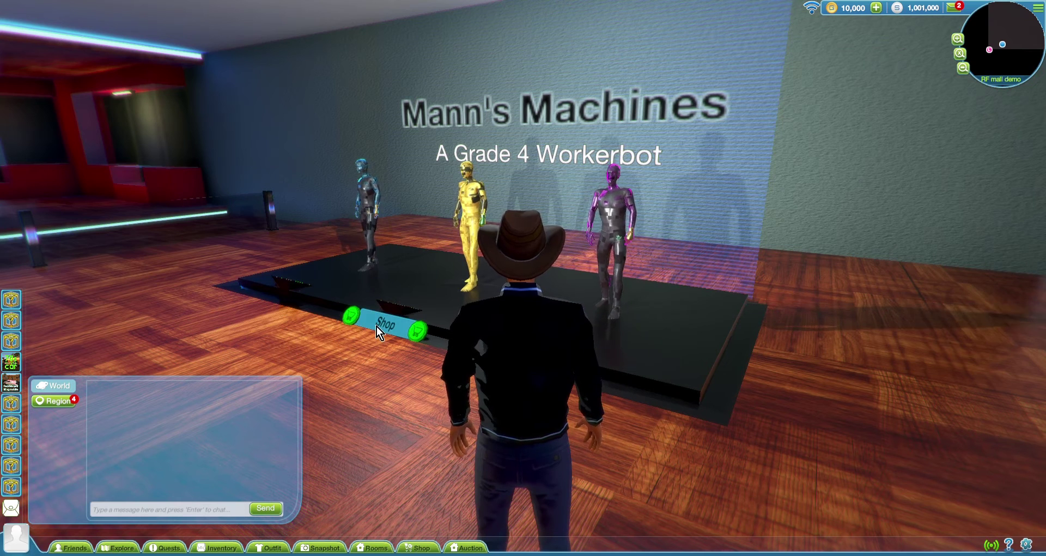
Step: Open the Mann's Machines shop listing and preview the Workerbot Gold skin
{"action": "left_click", "coordinate": [377, 325]}
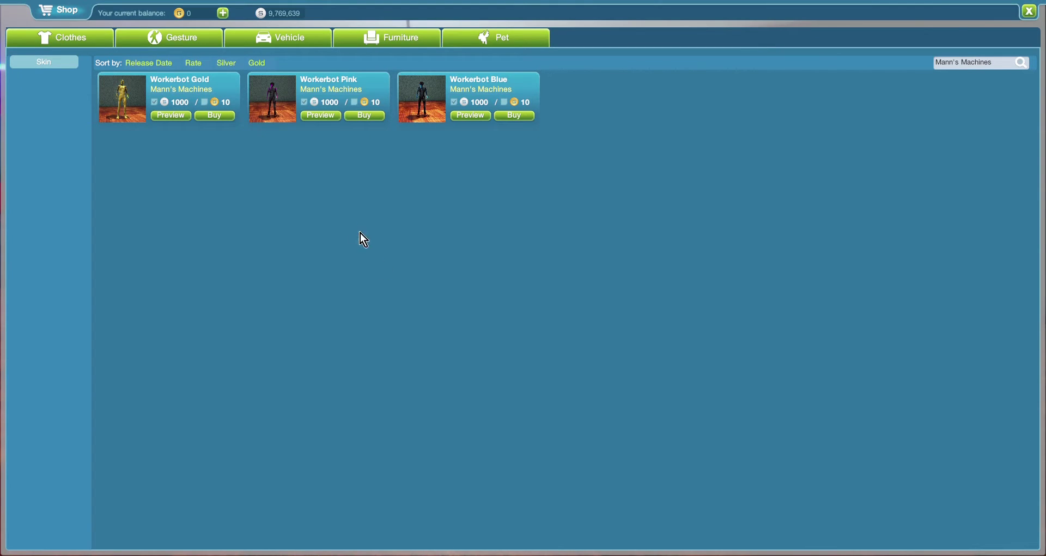
{"action": "left_click", "coordinate": [171, 116]}
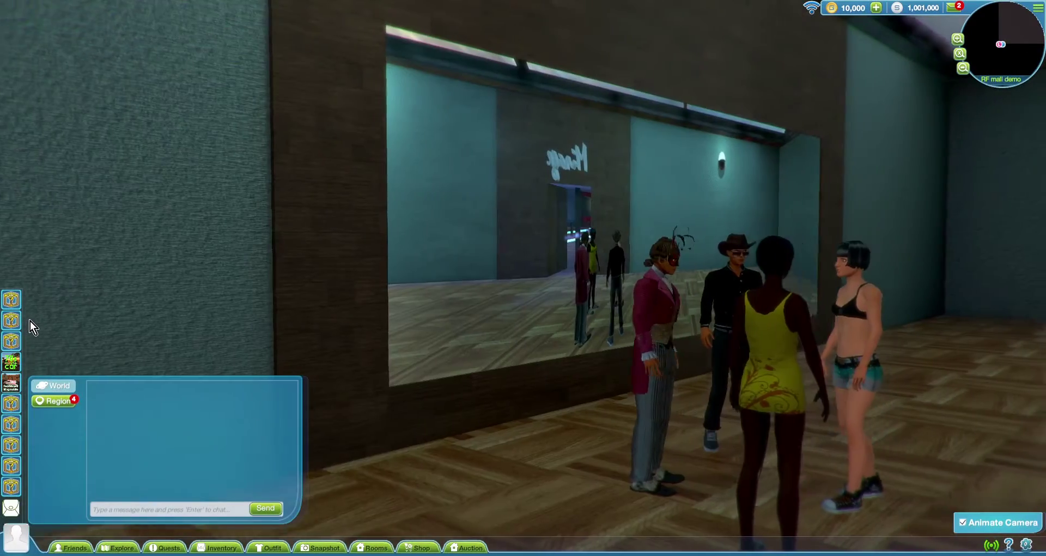
Step: Jump the Sine Space camera to the preset viewpoint at the Glass Table vendor
{"action": "left_click", "coordinate": [12, 447]}
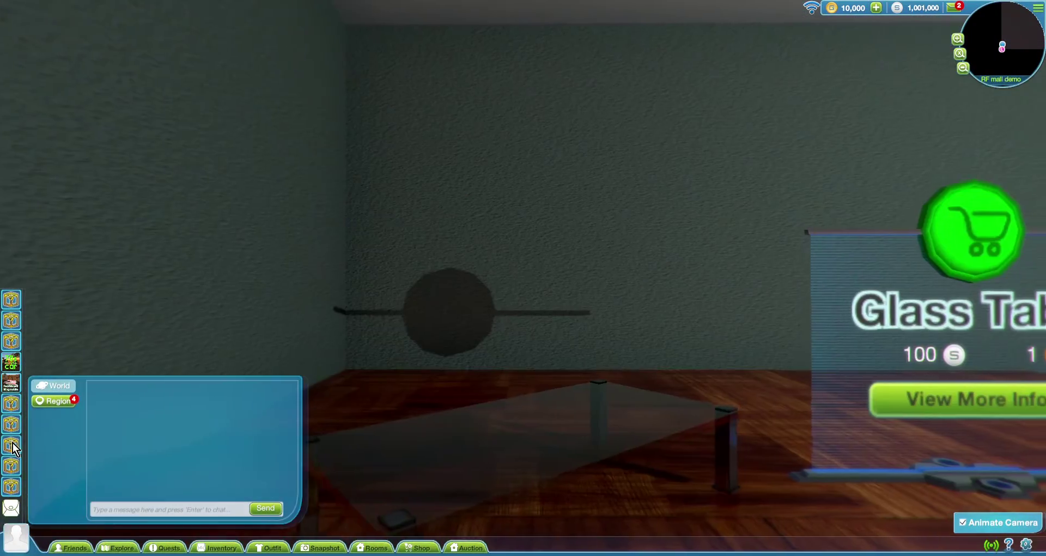